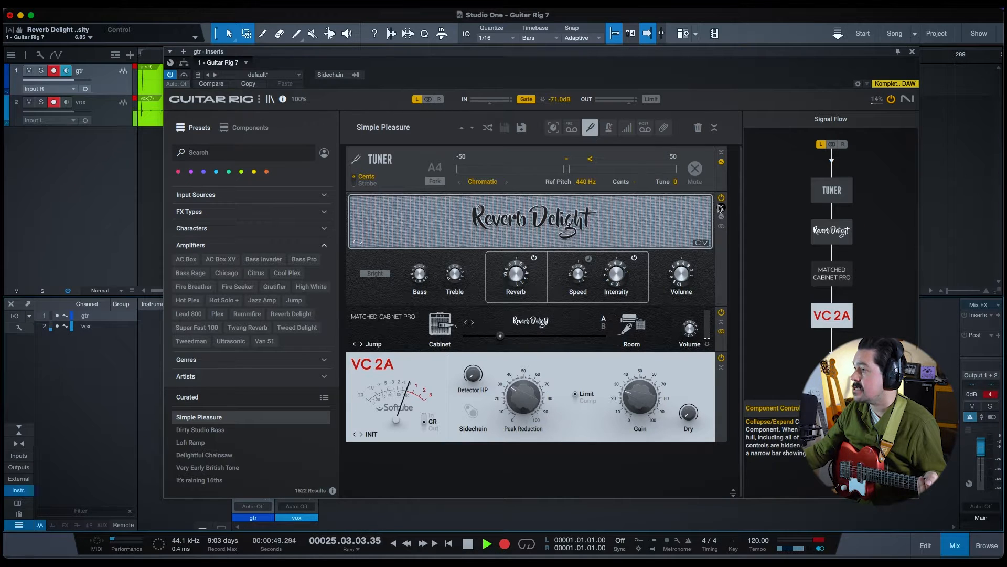
Step: Hide the tuner from the rack and browse the list of curated presets
left_click(590, 127)
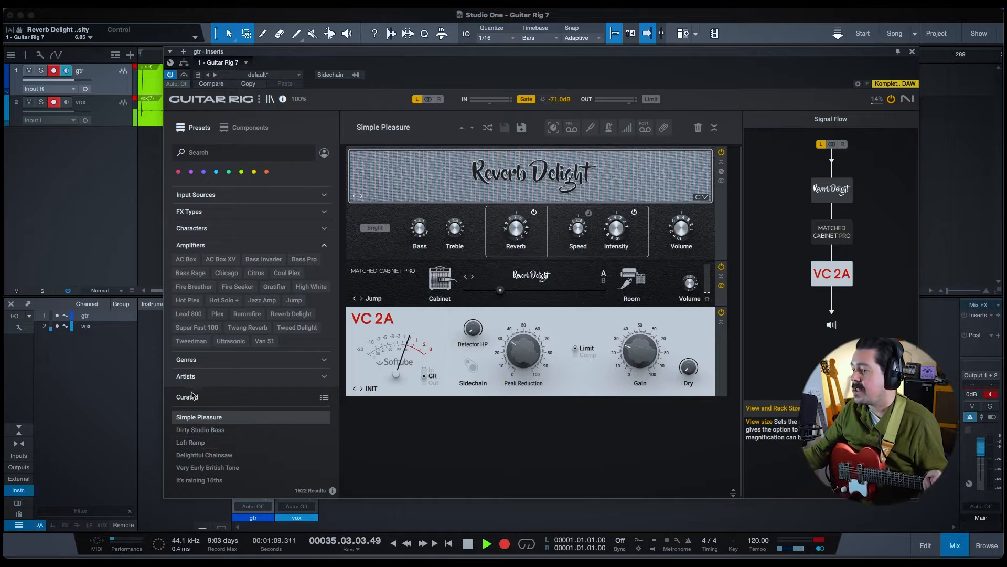
scroll(207, 416, "down", 5)
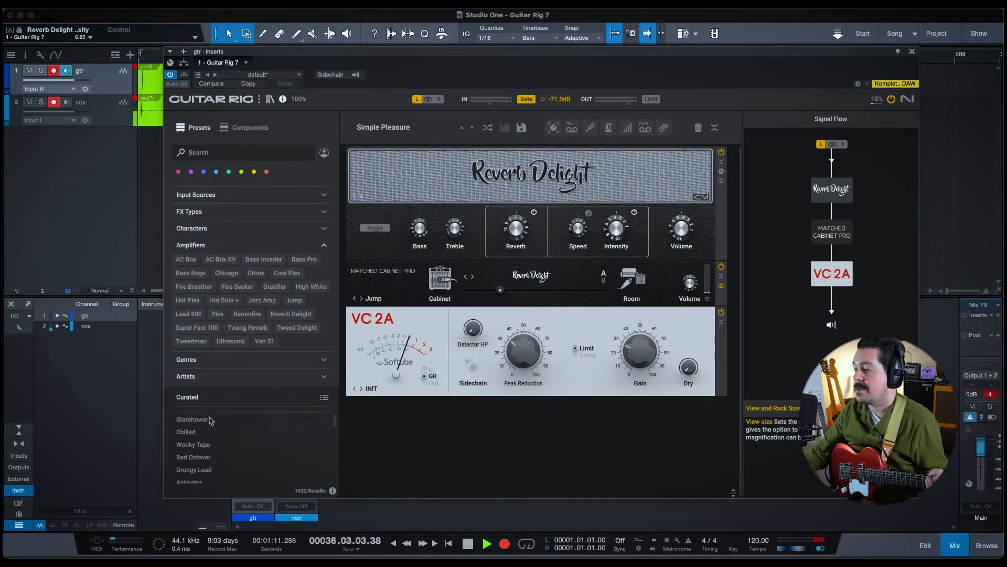
scroll(238, 472, "down", 3)
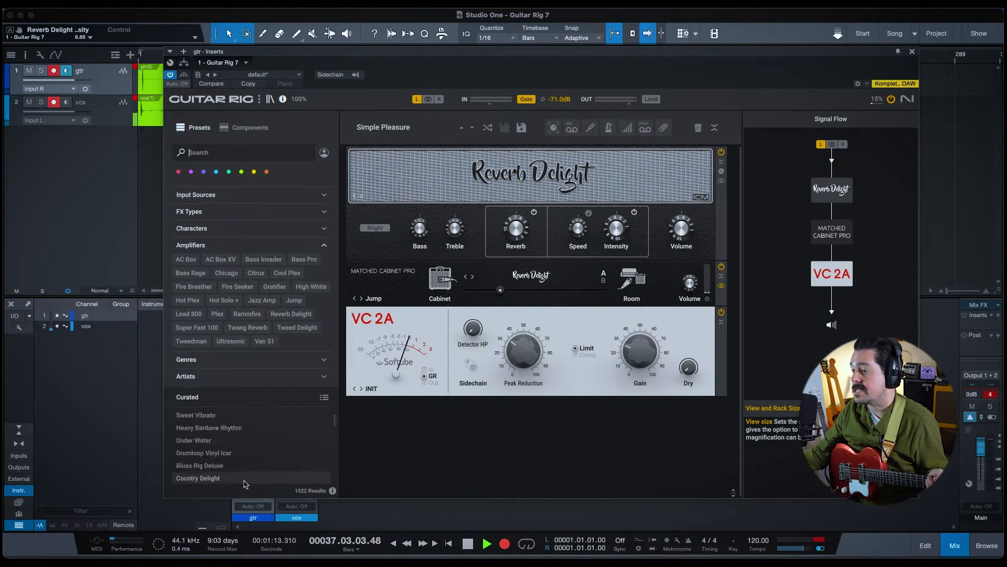
scroll(243, 475, "down", 3)
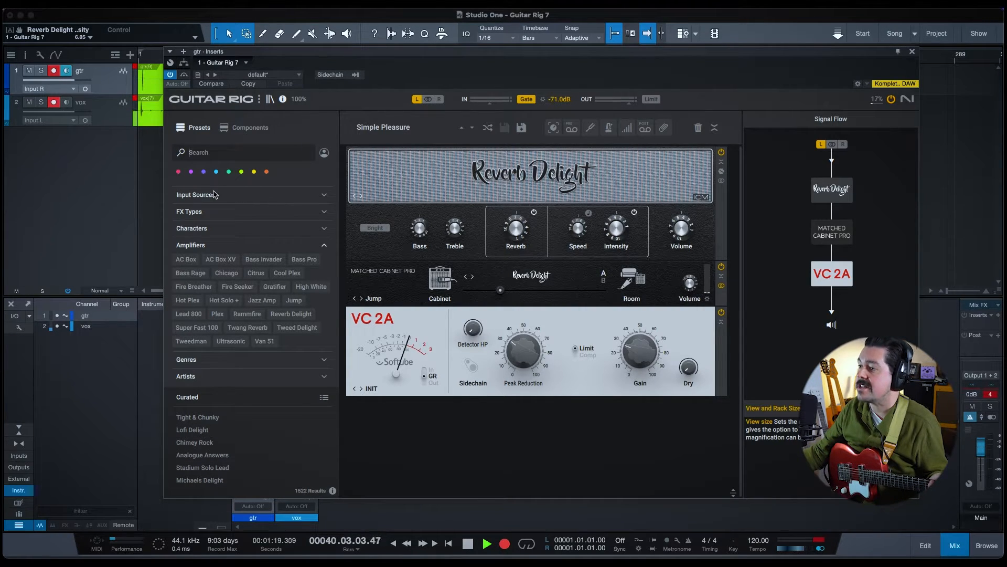
Step: Filter the presets by the Guitar input source and the AC Box amplifier, and load the Airy Vibrato preset
left_click(247, 197)
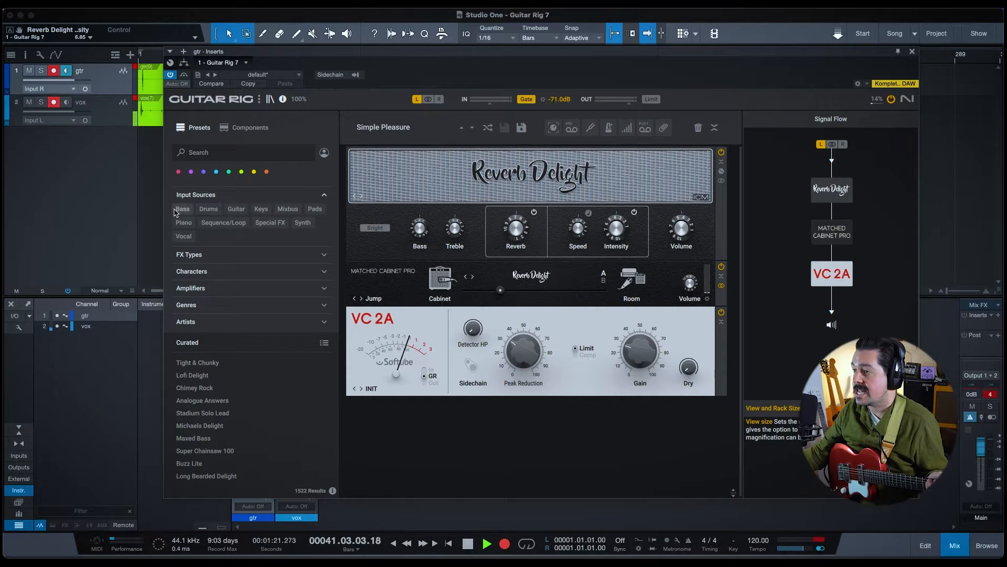
left_click(236, 209)
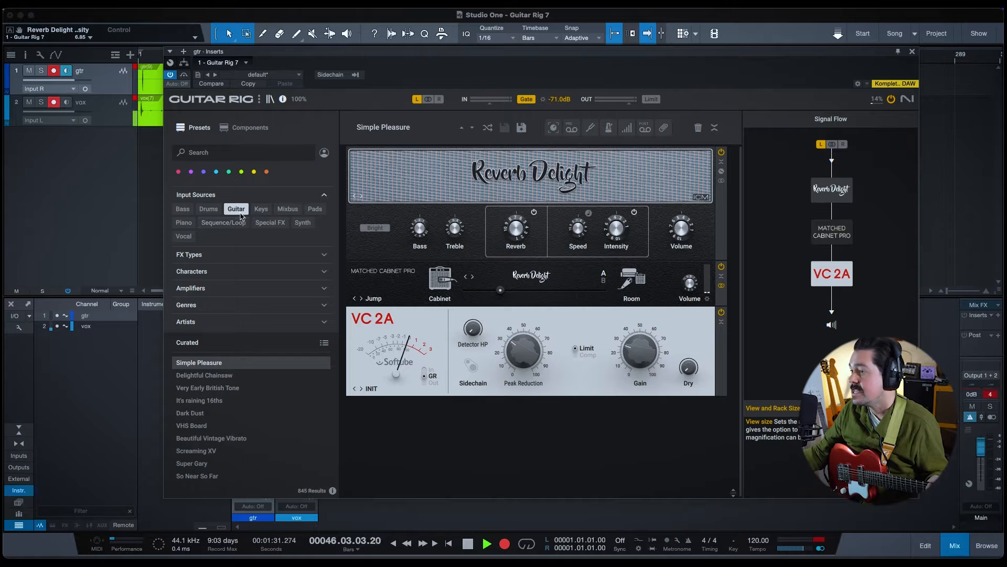
left_click(223, 290)
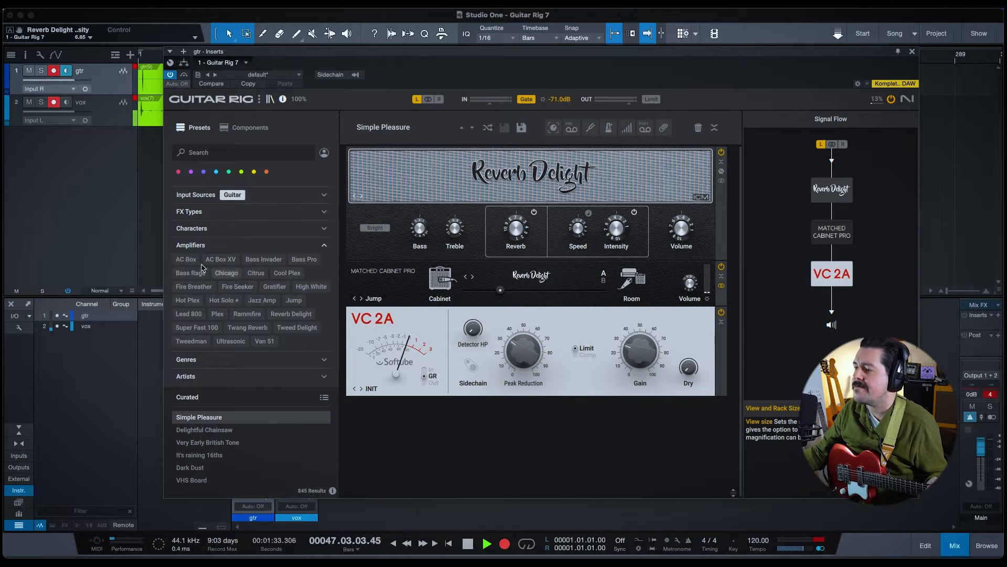
left_click(186, 260)
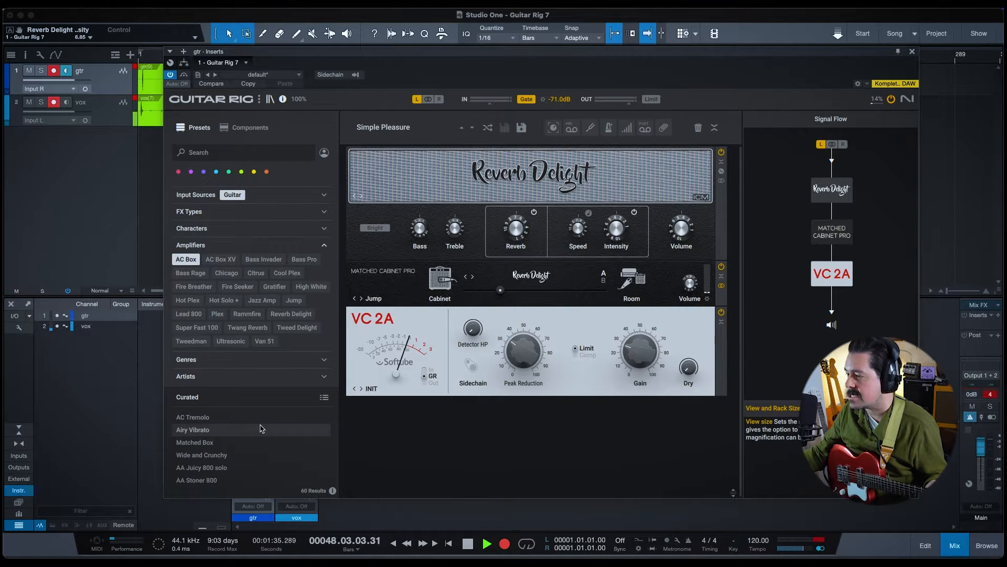
scroll(242, 441, "down", 3)
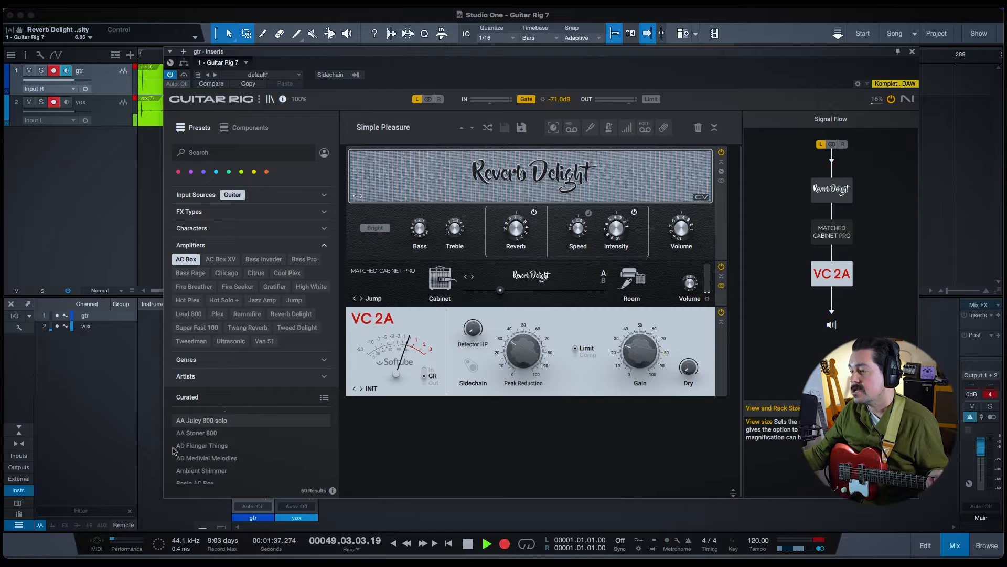
scroll(210, 436, "up", 3)
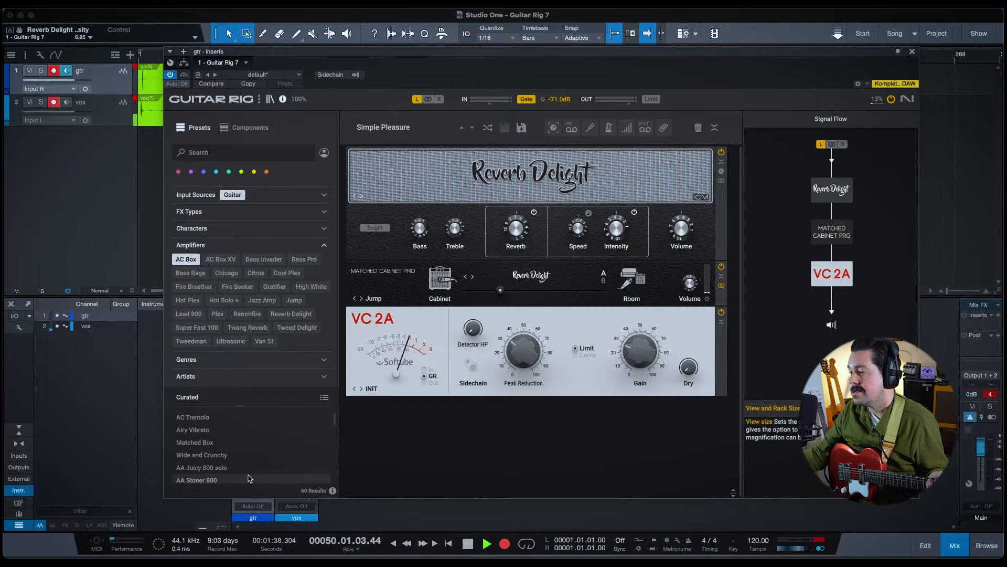
left_click(206, 430)
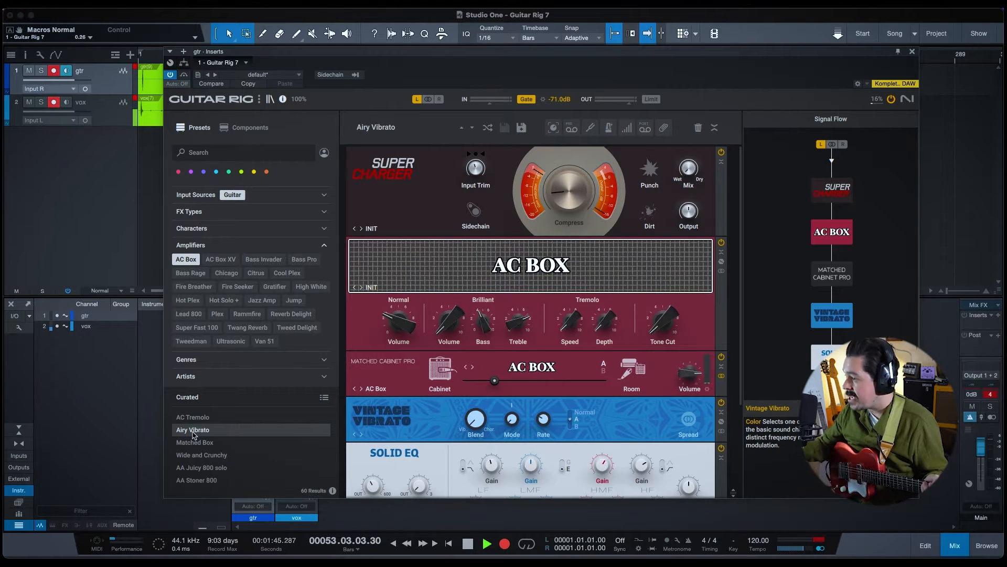
Step: Clear the component search and replace the Vintage Vibrato in the rack with the Tremolo from the Modulation category
left_click(260, 130)
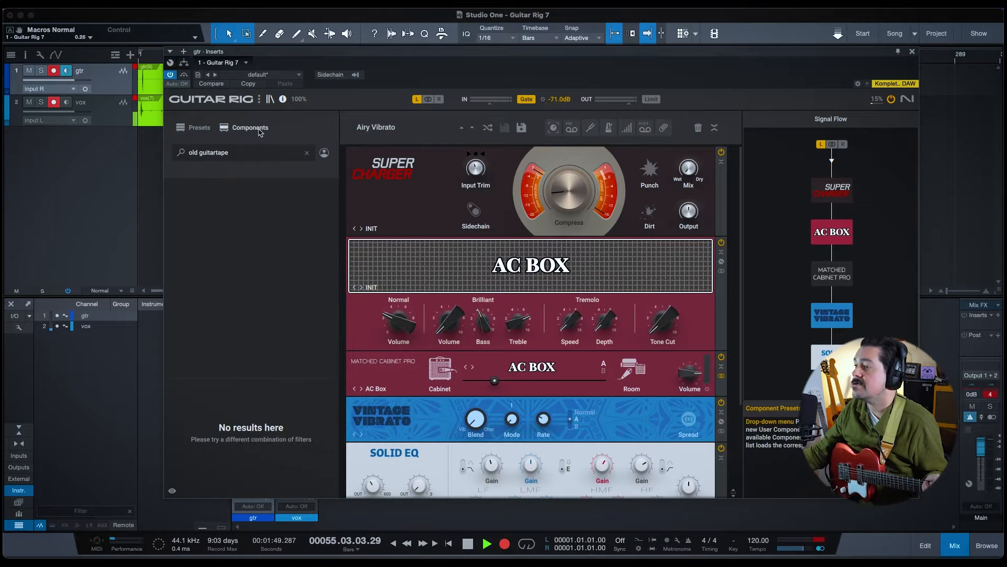
left_click(307, 154)
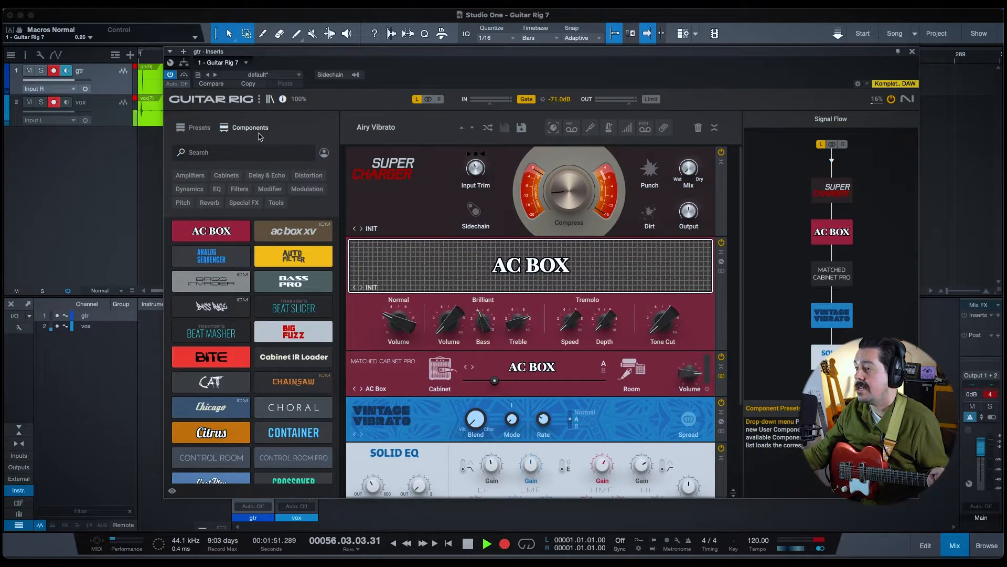
scroll(294, 427, "down", 8)
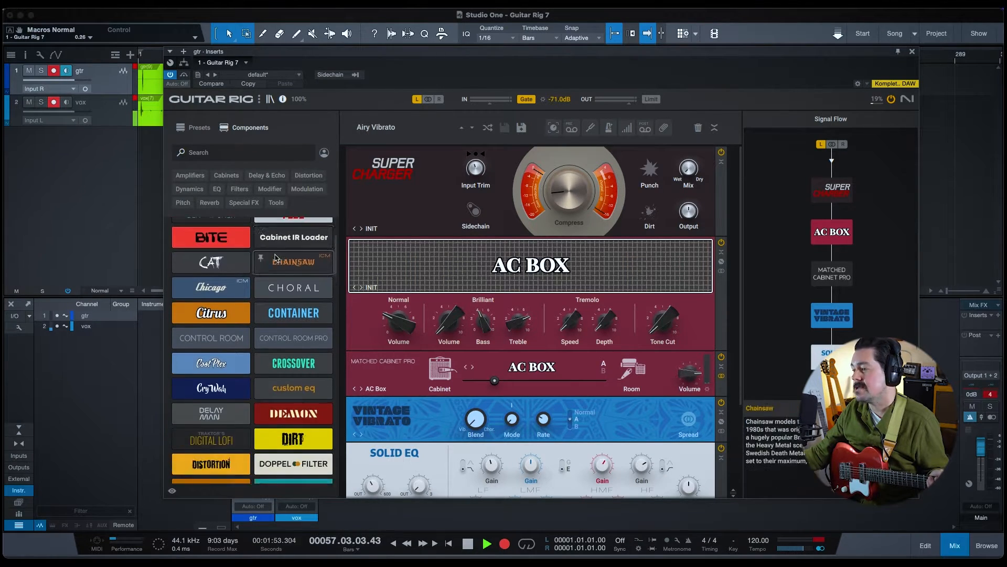
scroll(312, 428, "up", 8)
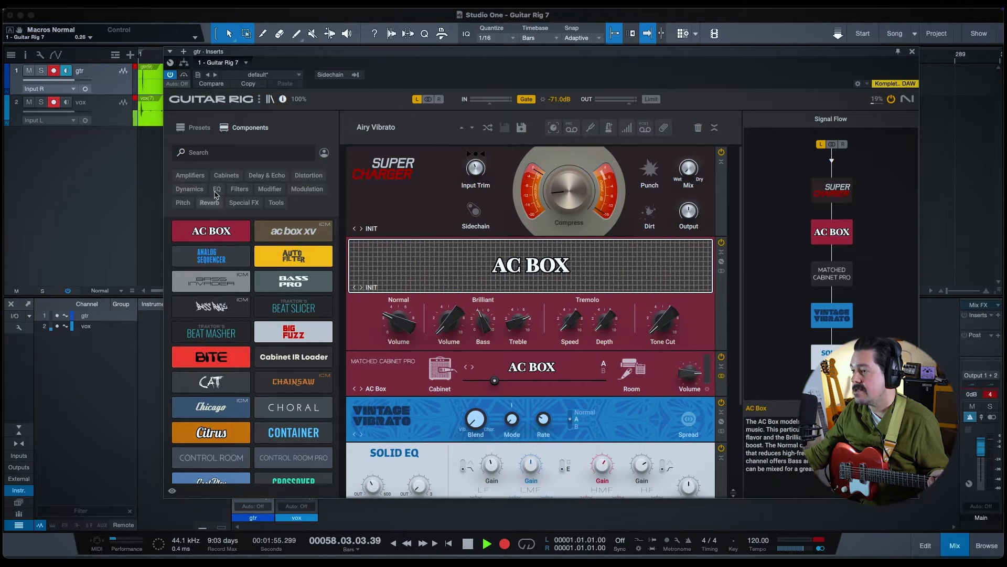
left_click(190, 176)
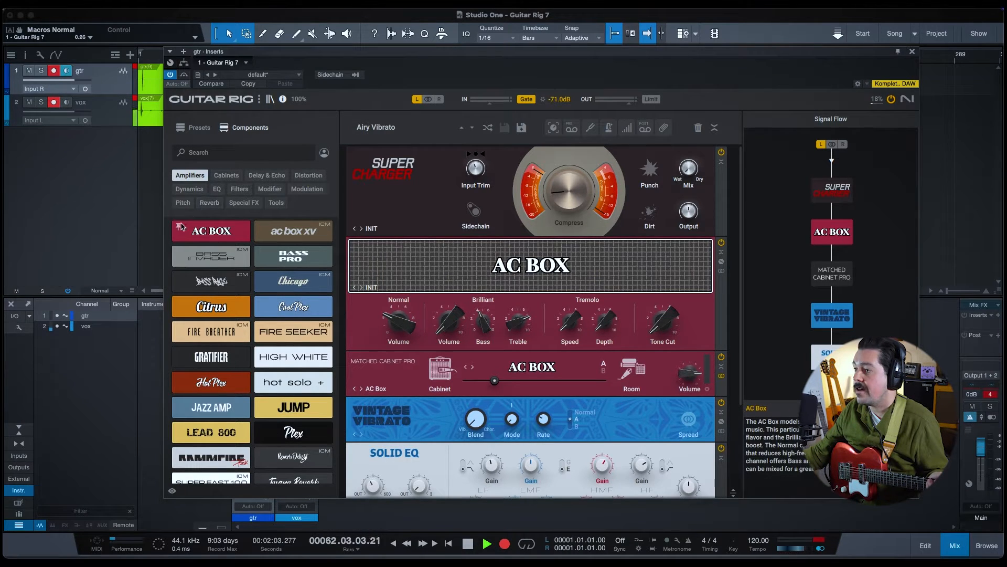
left_click(312, 191)
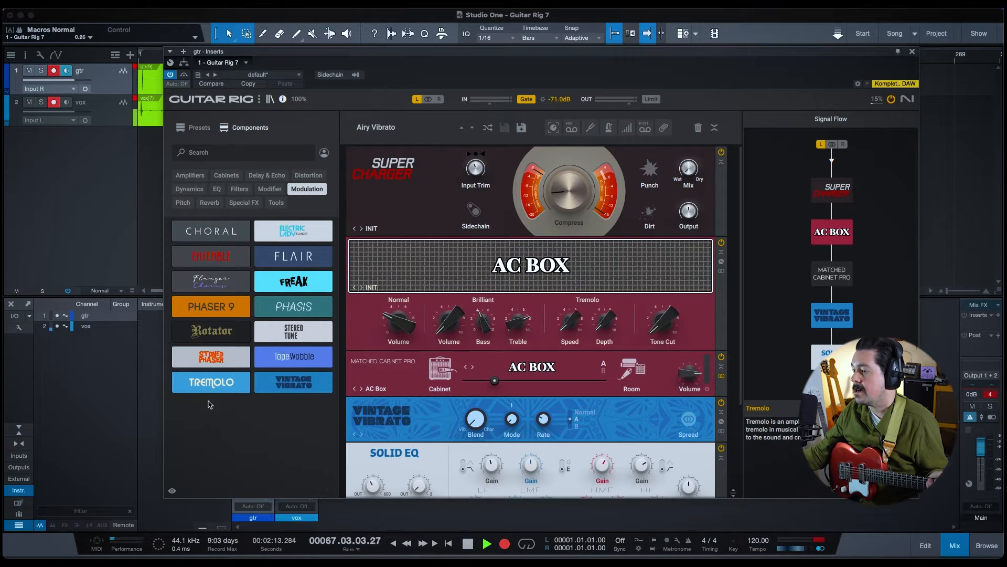
left_click_drag(215, 385, 543, 420)
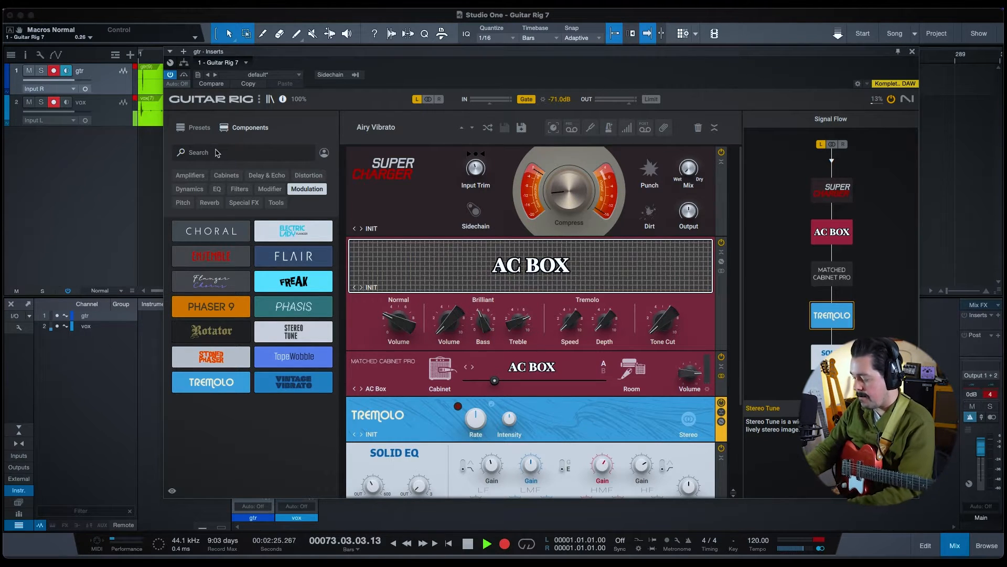
Step: Search the presets for "simple plea" and load the Simple Pleasure preset
type("simple")
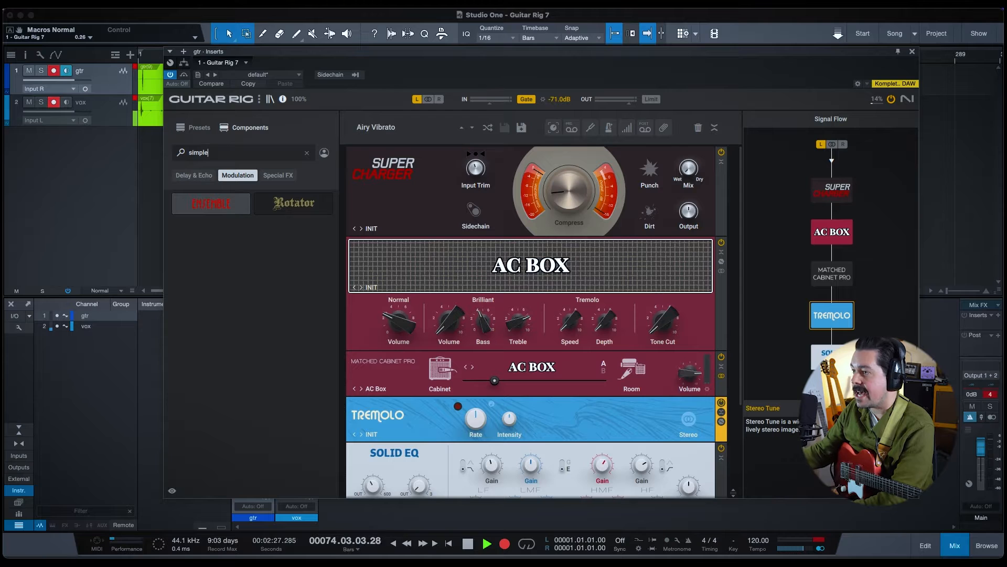
left_click(239, 178)
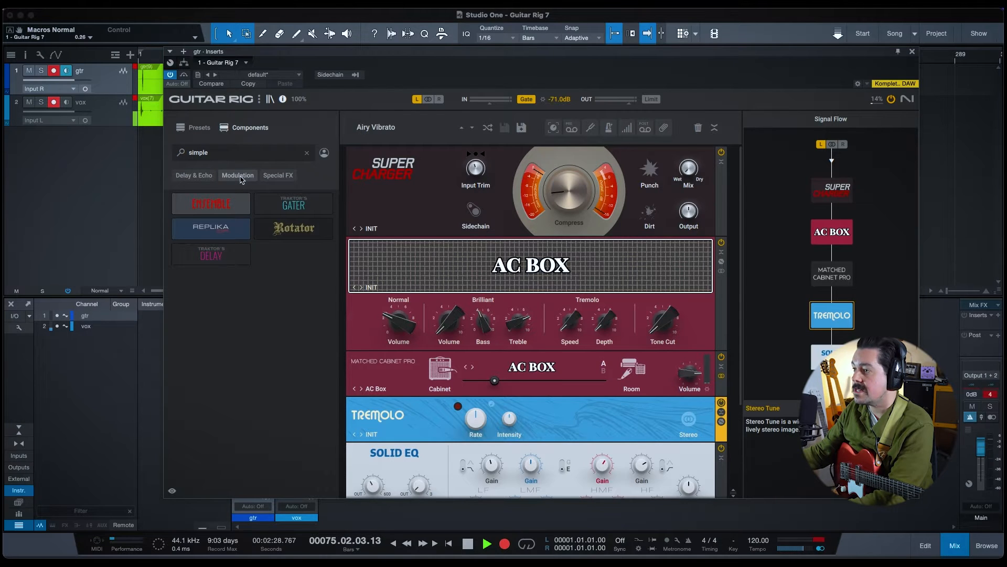
left_click(208, 127)
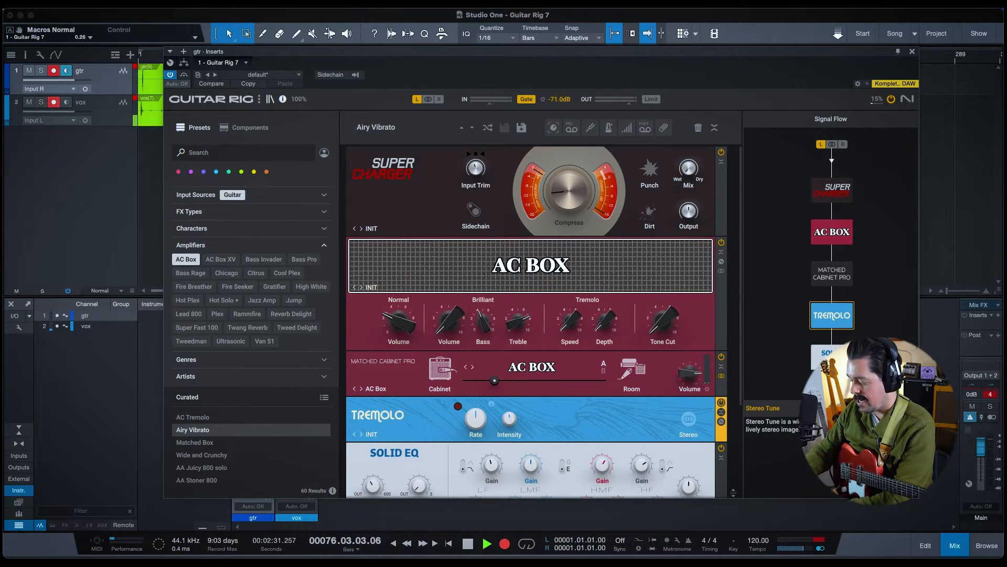
type("simple pl")
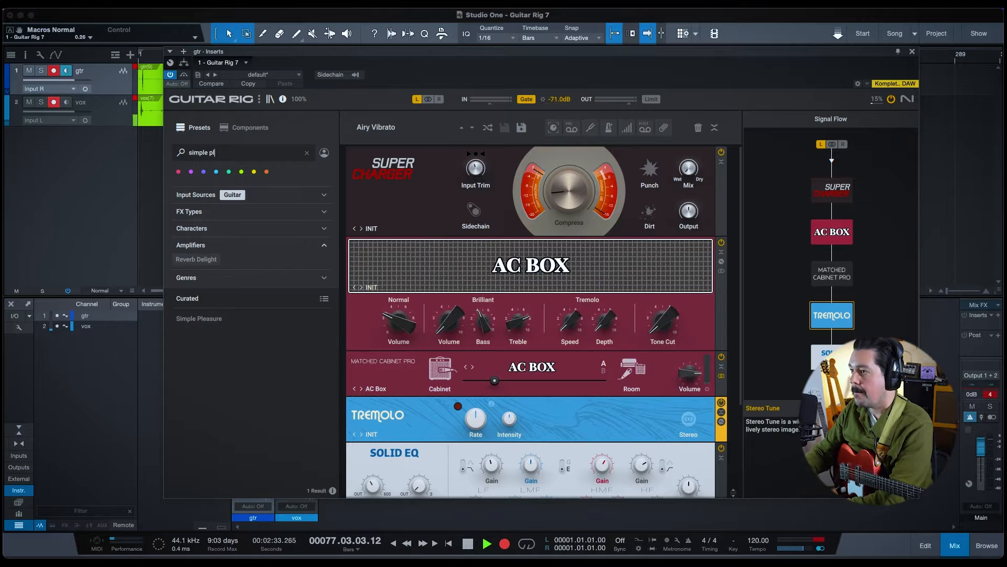
type("ea")
left_click(200, 318)
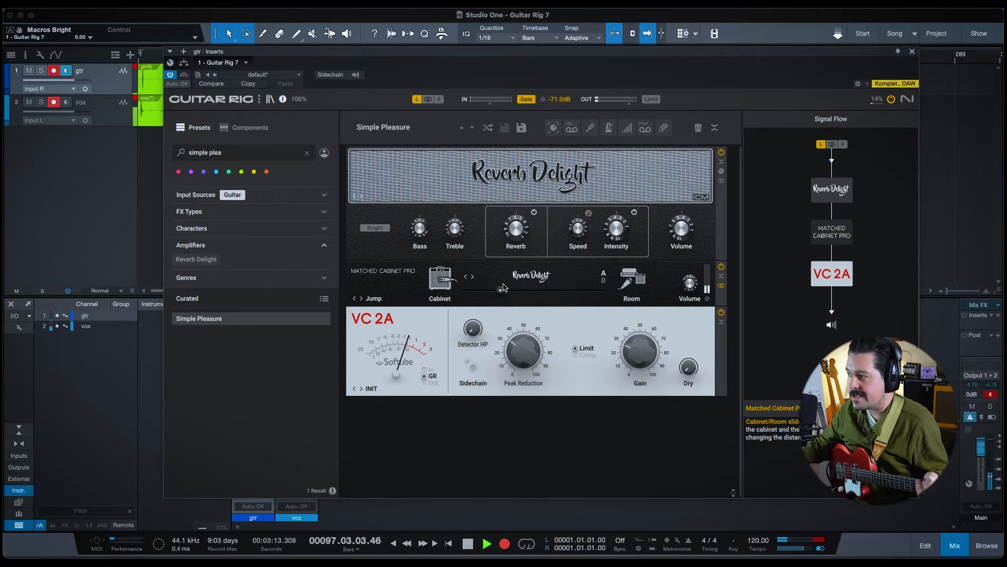
Step: Set the amp's reverb intensity to 6.81 and the cabinet blend to 83% cabinet / 17% room, switching the reverb off while blending
left_click_drag(516, 231, 505, 206)
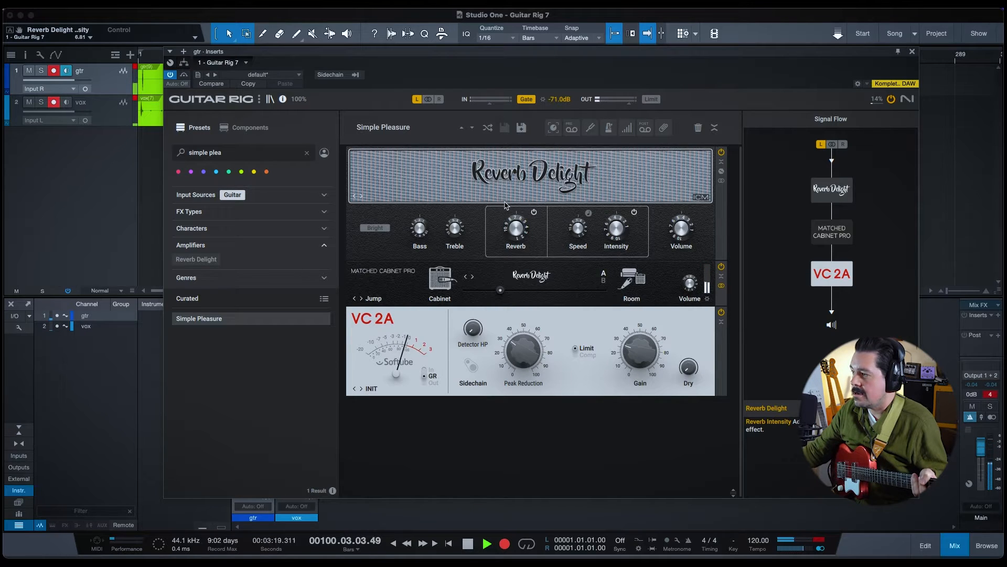
left_click(534, 213)
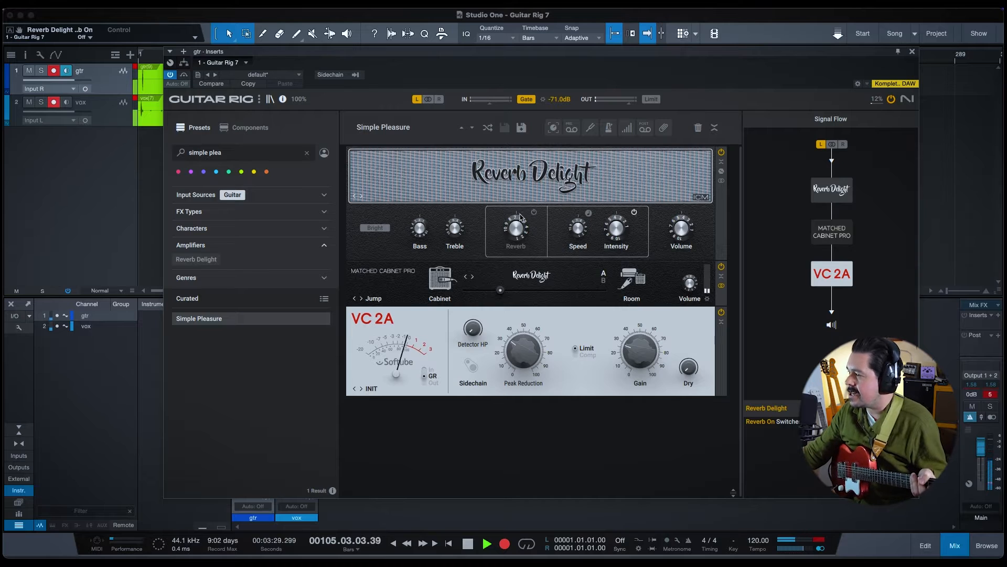
left_click_drag(501, 292, 467, 294)
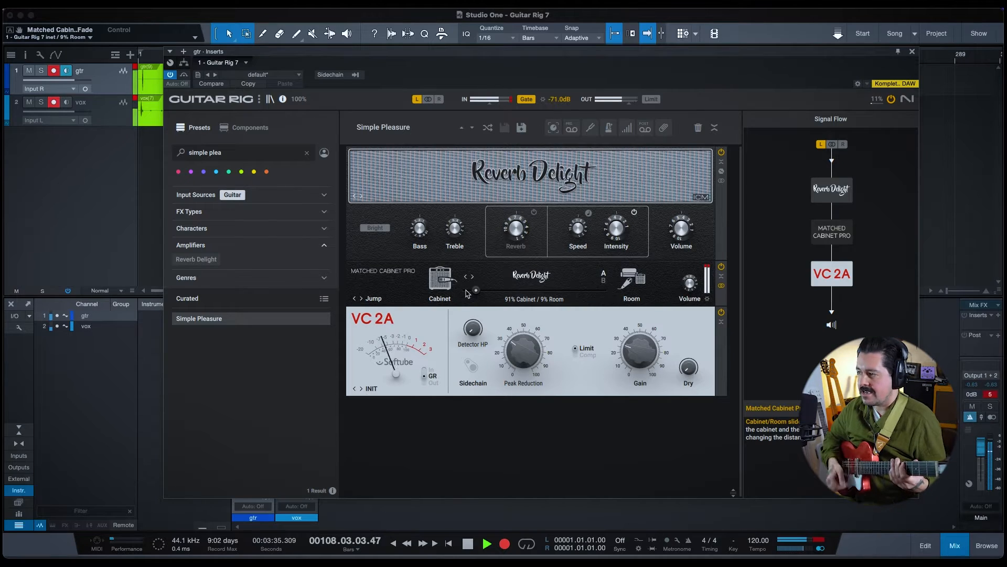
left_click_drag(466, 294, 500, 296)
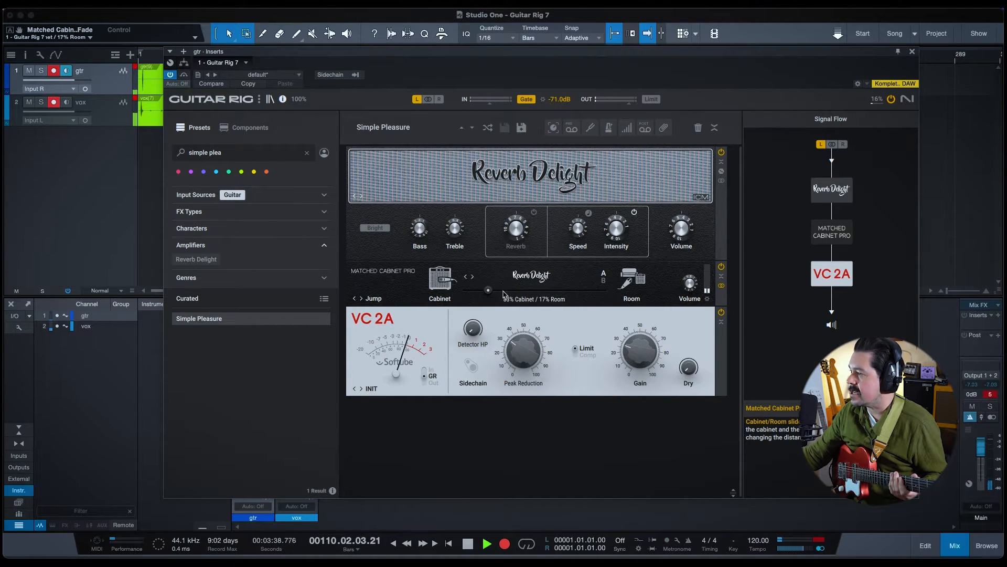
left_click(534, 212)
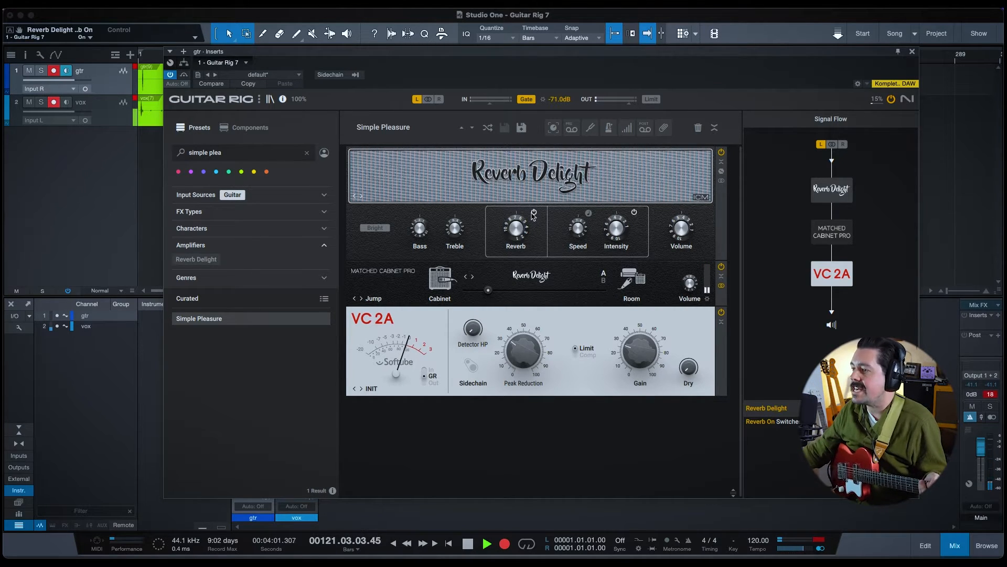
Step: Remove the Guitar preset filter and add the Seattle Fuzz from the Distortion components in front of the Reverb Delight amp
left_click(242, 196)
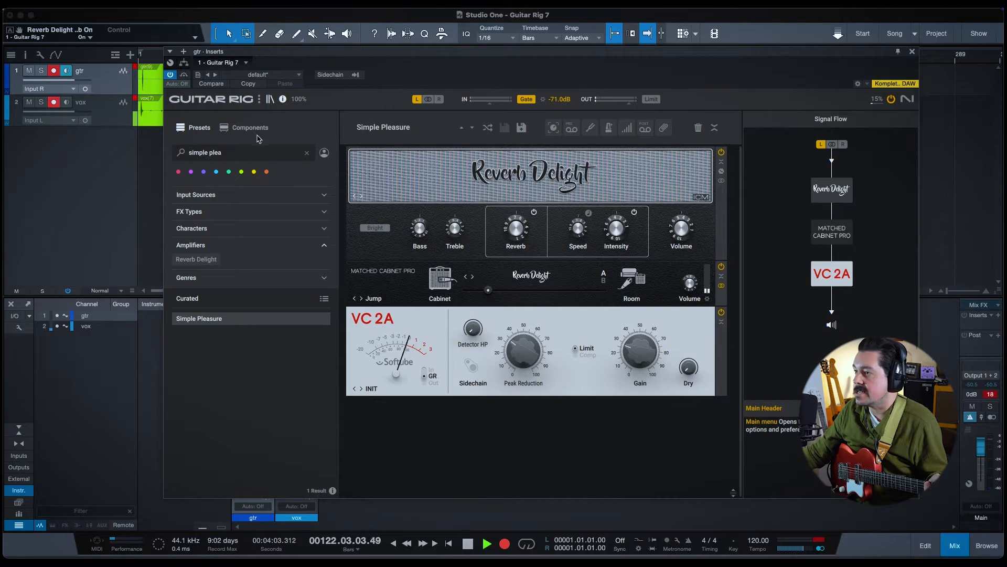
left_click(225, 127)
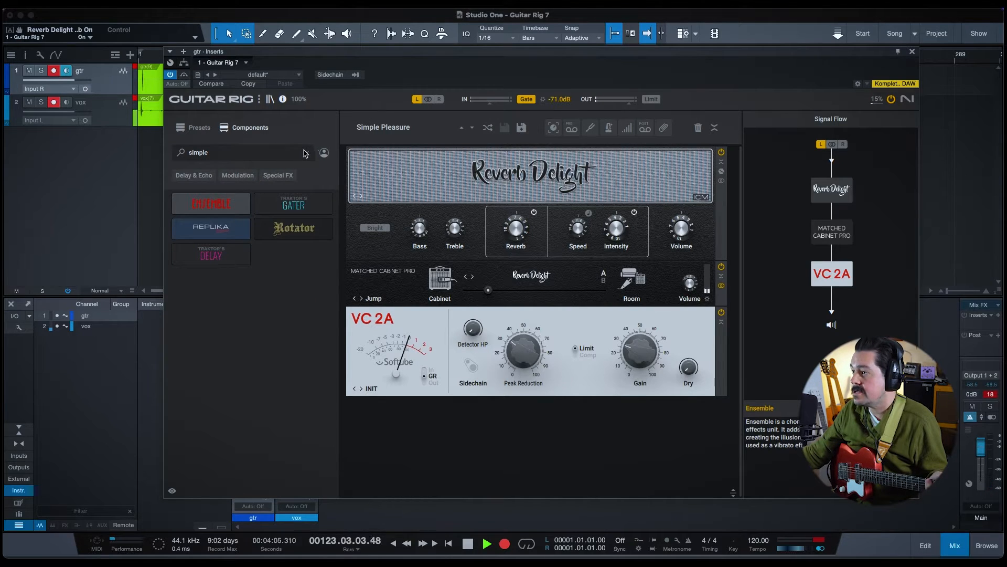
left_click(307, 154)
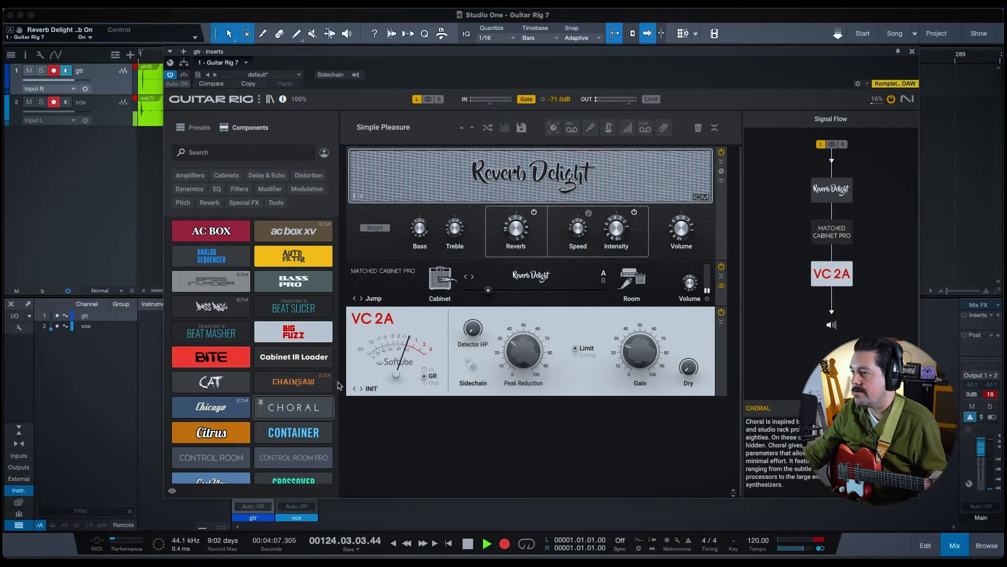
left_click(308, 175)
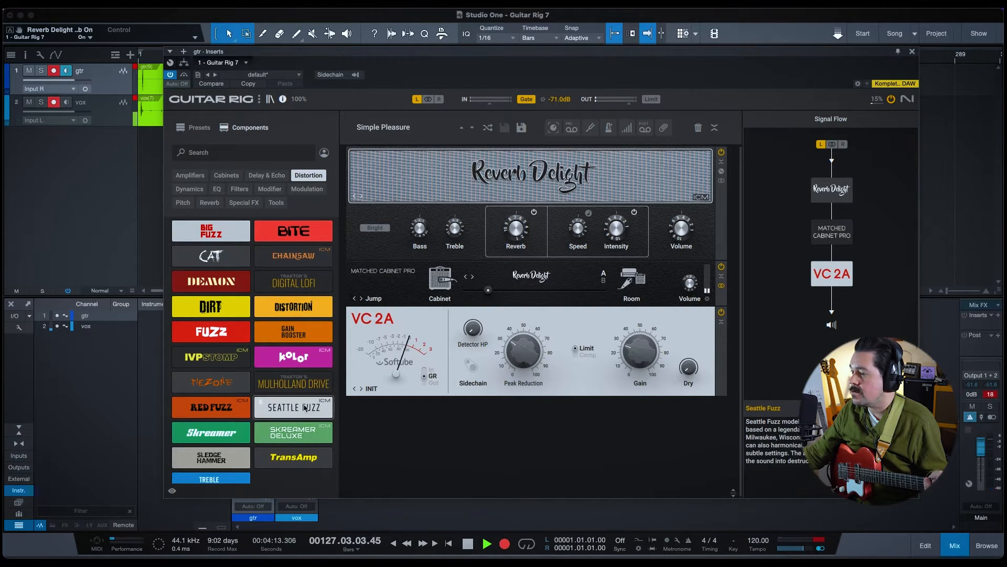
left_click_drag(292, 414, 497, 153)
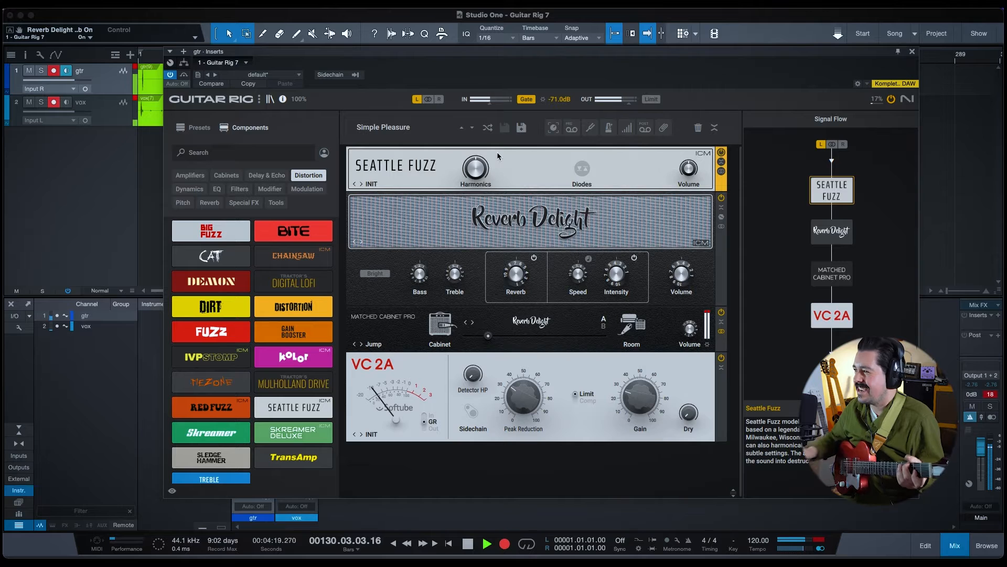
Step: Turn the Seattle Fuzz's Harmonics down to 3.0%
left_click_drag(477, 164, 452, 203)
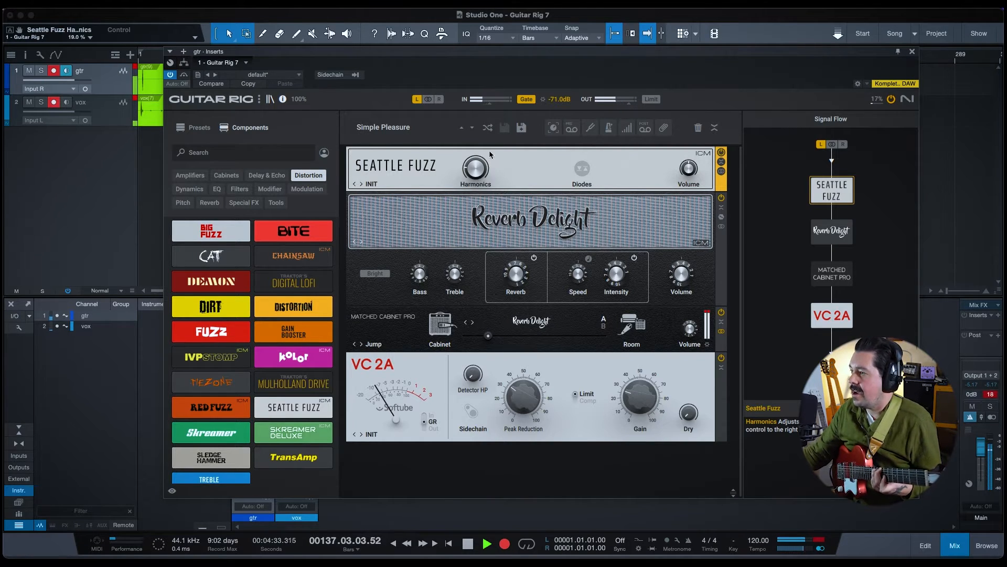
mouse_move(475, 152)
left_click_drag(475, 152, 465, 197)
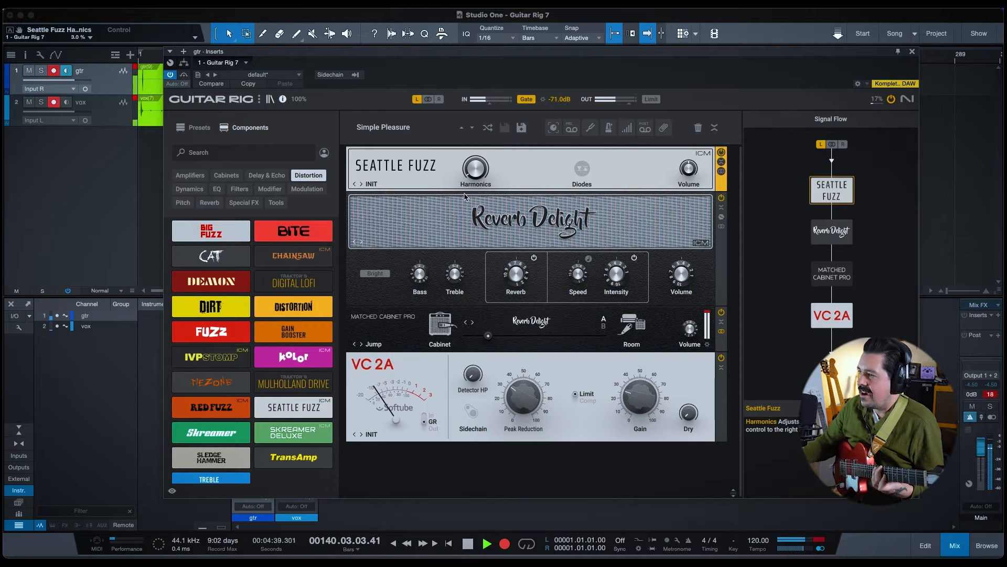
Step: Switch on the Seattle Fuzz's Diodes and reduce the ambience with more cabinet in the blend and a Reverb Delight reverb intensity of 4.74
left_click(581, 169)
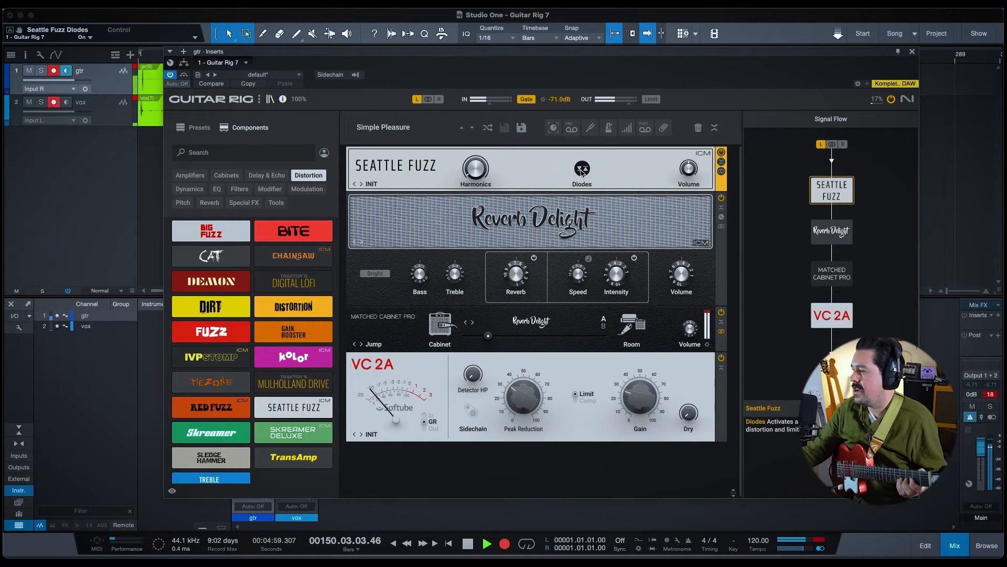
left_click_drag(488, 335, 479, 336)
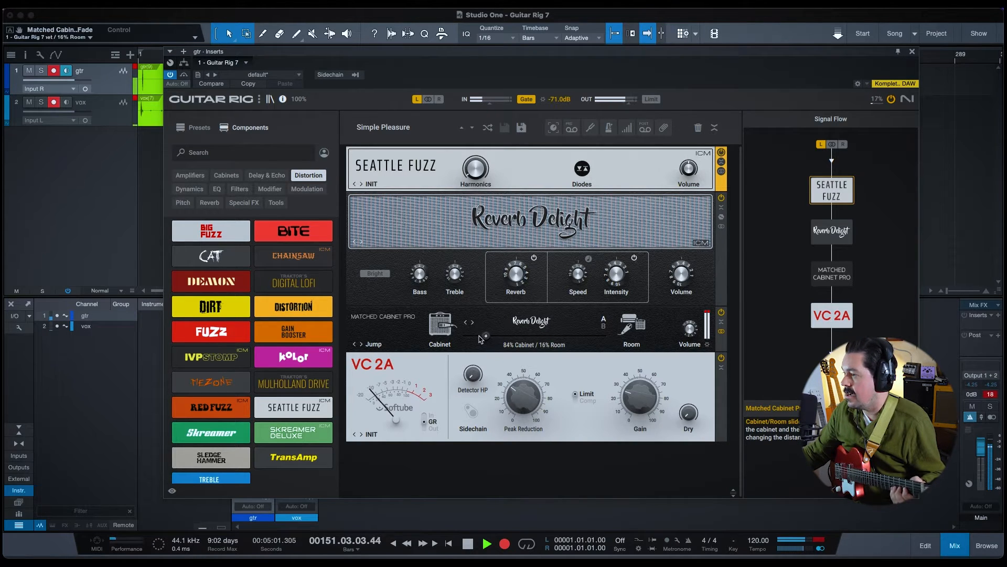
left_click_drag(516, 273, 515, 317)
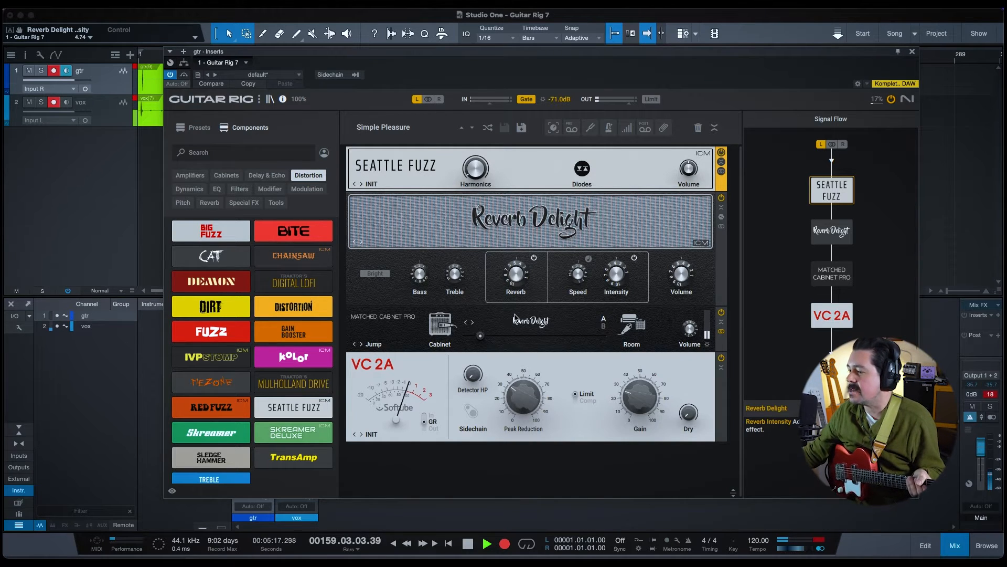
Step: Replace the Seattle Fuzz with the Skreamer in front of the Reverb Delight amp and set its Drive to 2.10
left_click_drag(211, 433, 518, 181)
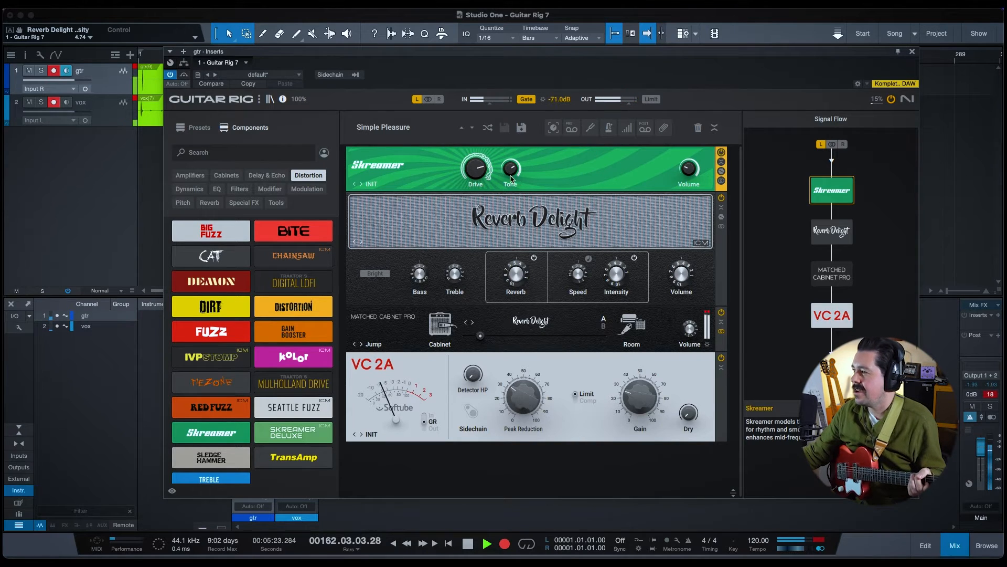
left_click_drag(474, 168, 460, 252)
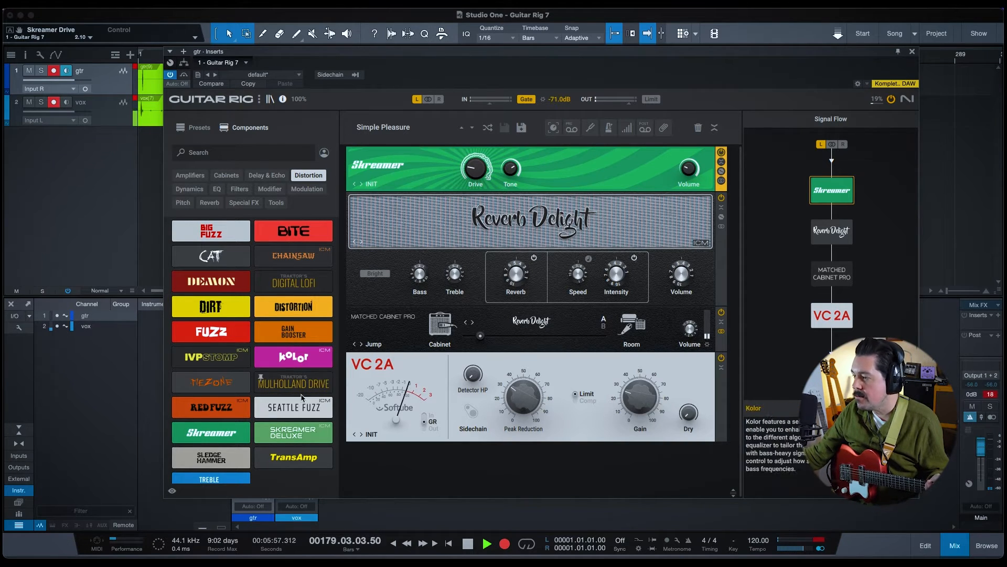
Step: Add the Kolor distortion component after the VC 2A and change its algorithm to Tape
left_click_drag(298, 357, 553, 477)
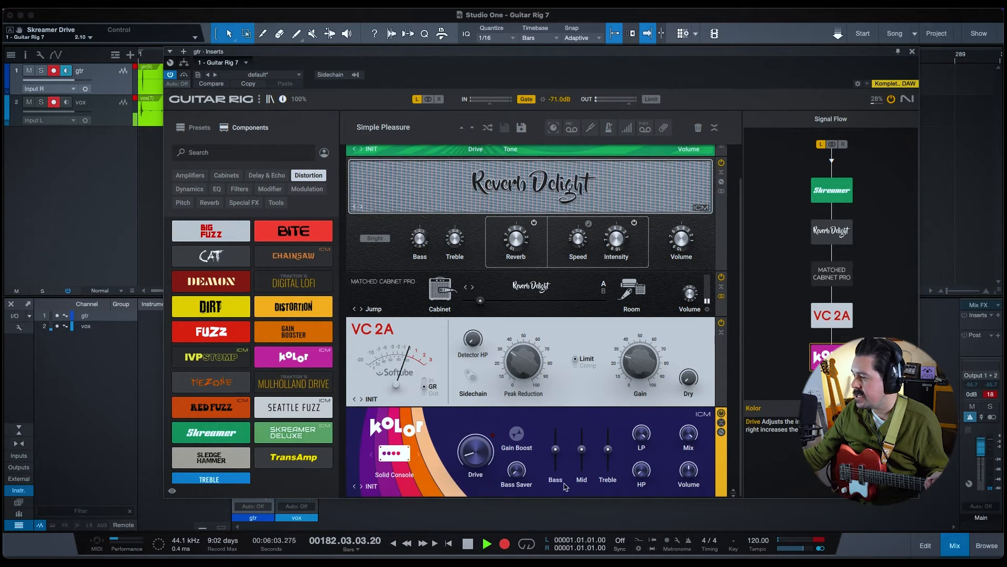
left_click(419, 456)
left_click(419, 457)
left_click(419, 456)
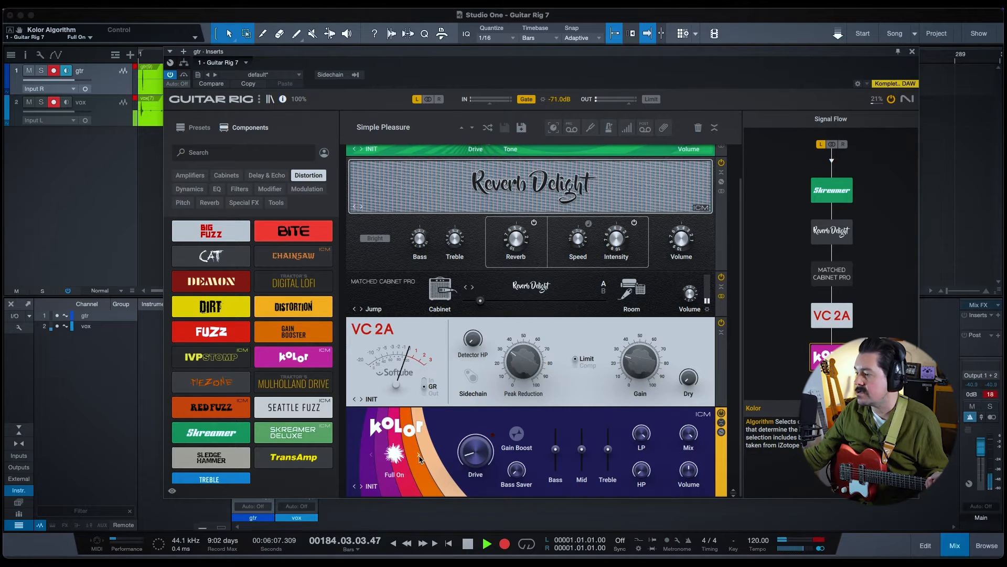
left_click(419, 456)
left_click(420, 456)
left_click(419, 456)
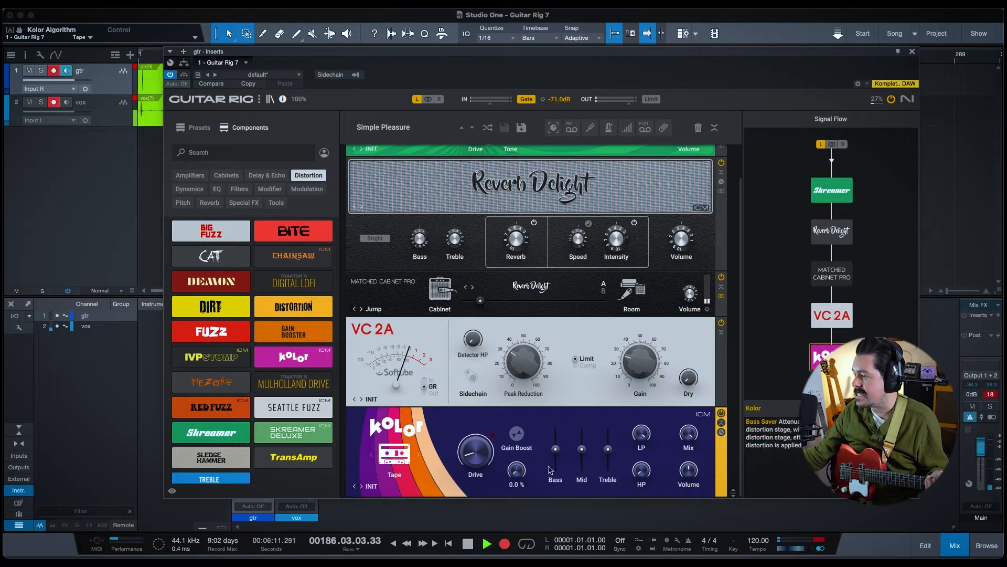
Step: Raise Kolor's Bass to 5.80 dB and cycle its algorithm through Crunch and Saturaver to Solid Console
left_click_drag(555, 449, 557, 425)
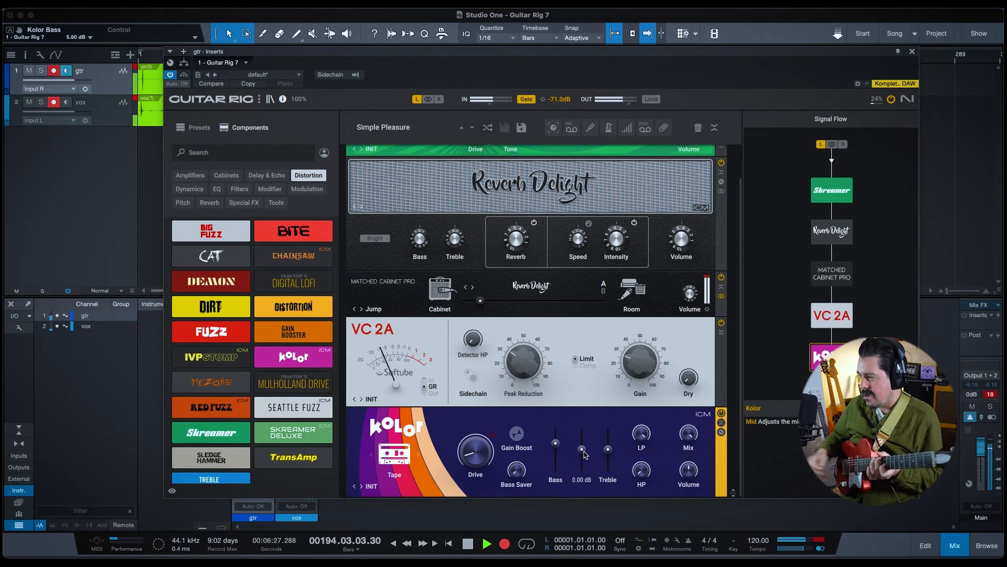
left_click(419, 456)
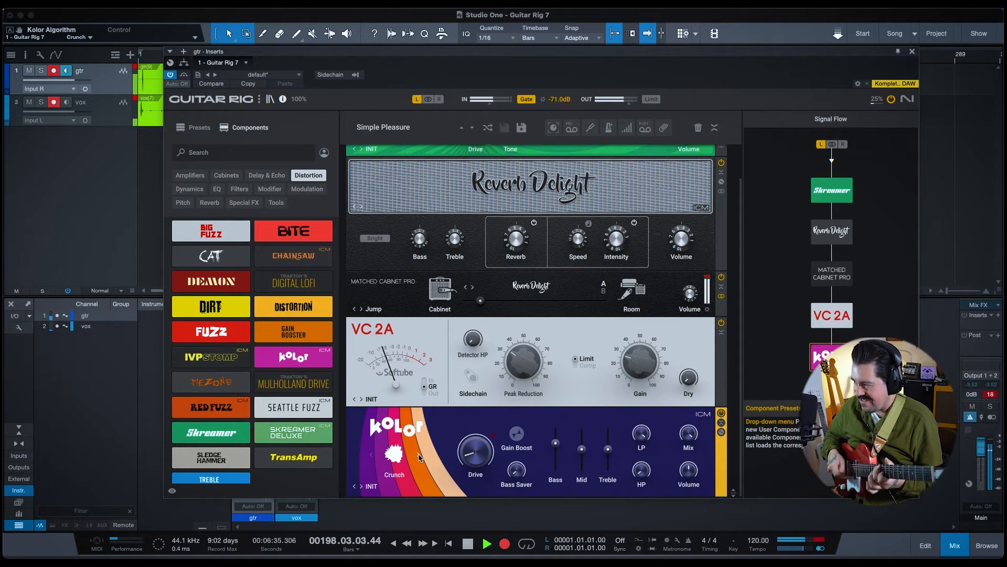
left_click(420, 457)
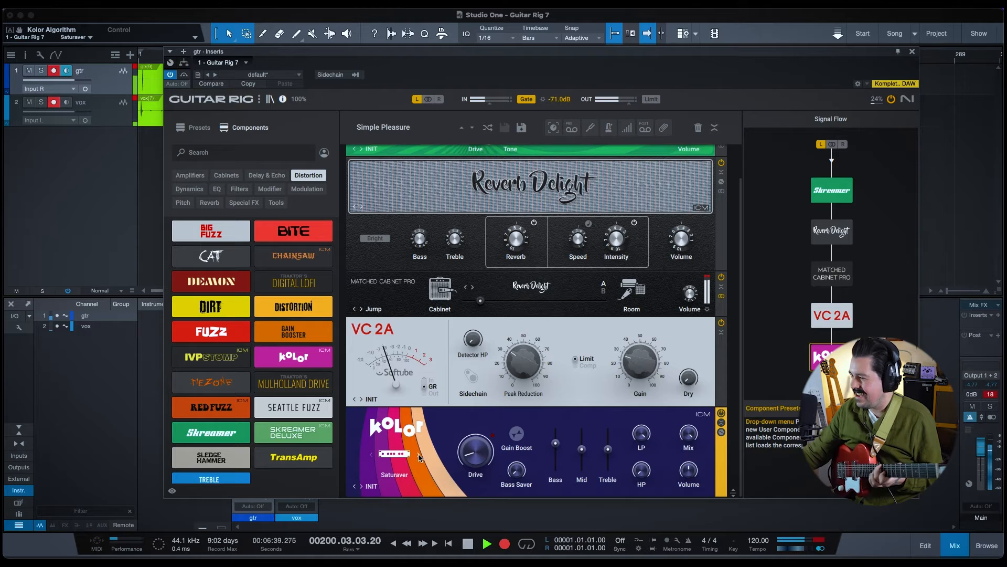
left_click(419, 457)
left_click(420, 456)
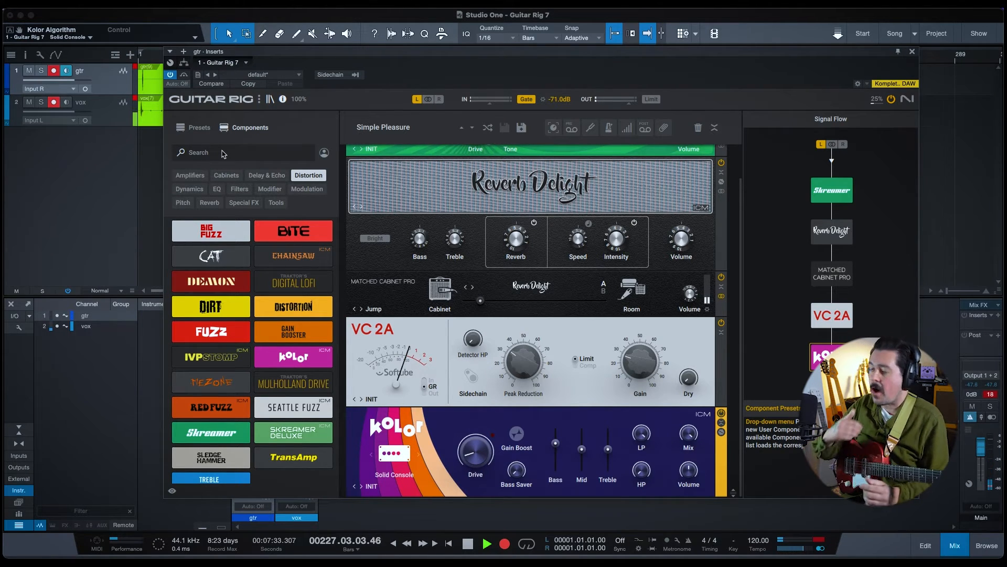
left_click(224, 153)
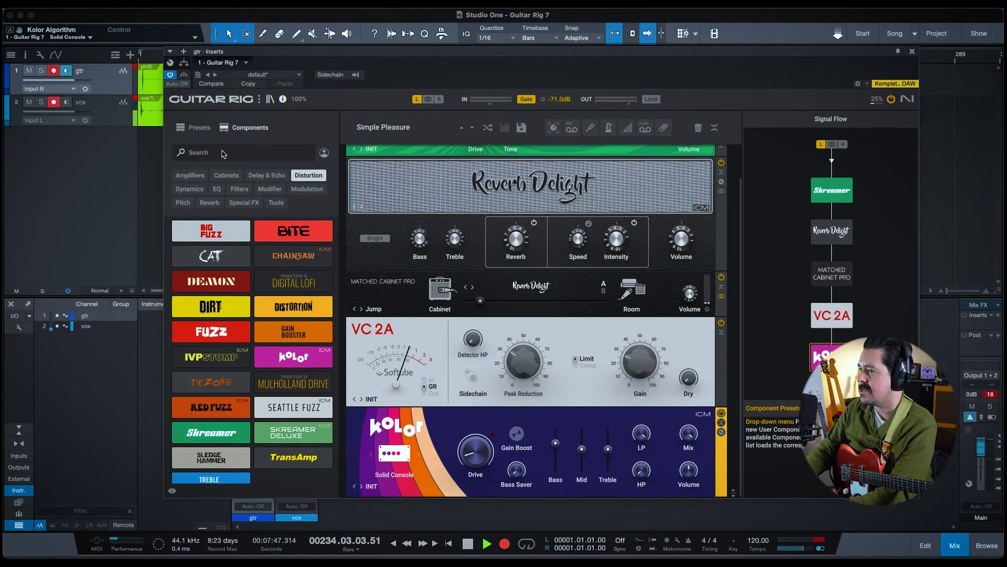
type("guitar")
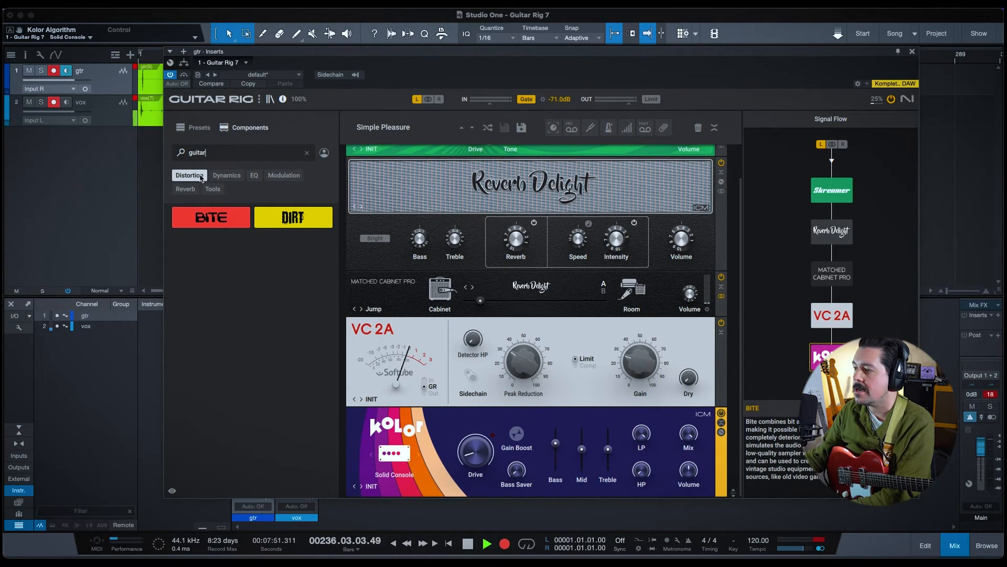
left_click(200, 176)
Step: Search the presets for "old" and load the Old Guitar Tapes preset
left_click(200, 131)
triple_click(243, 157)
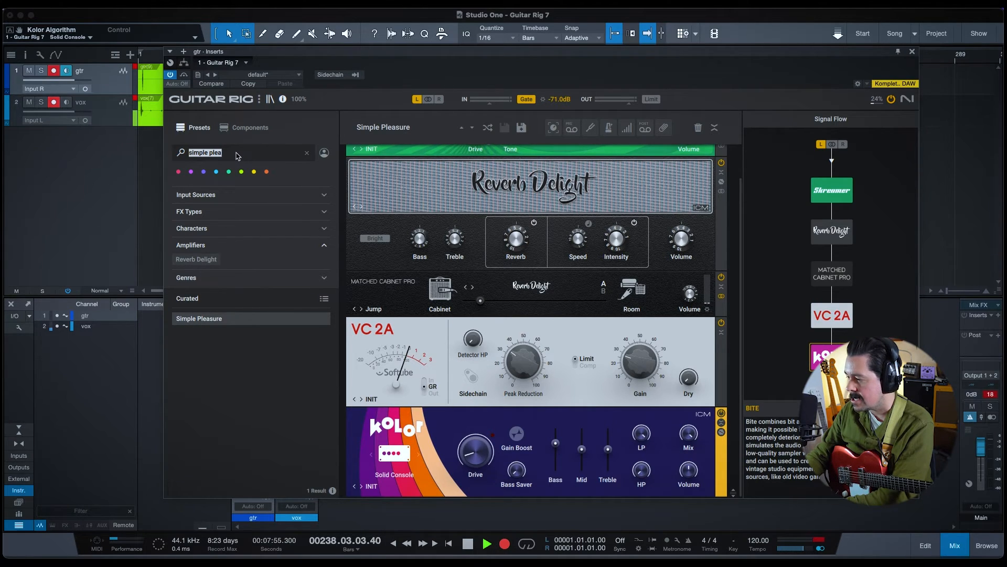
type("old")
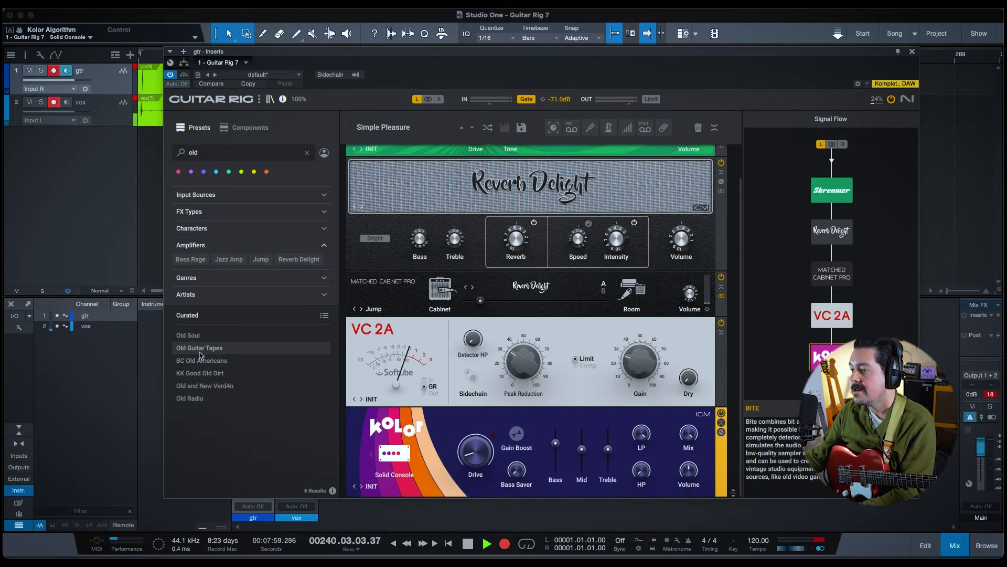
left_click(200, 349)
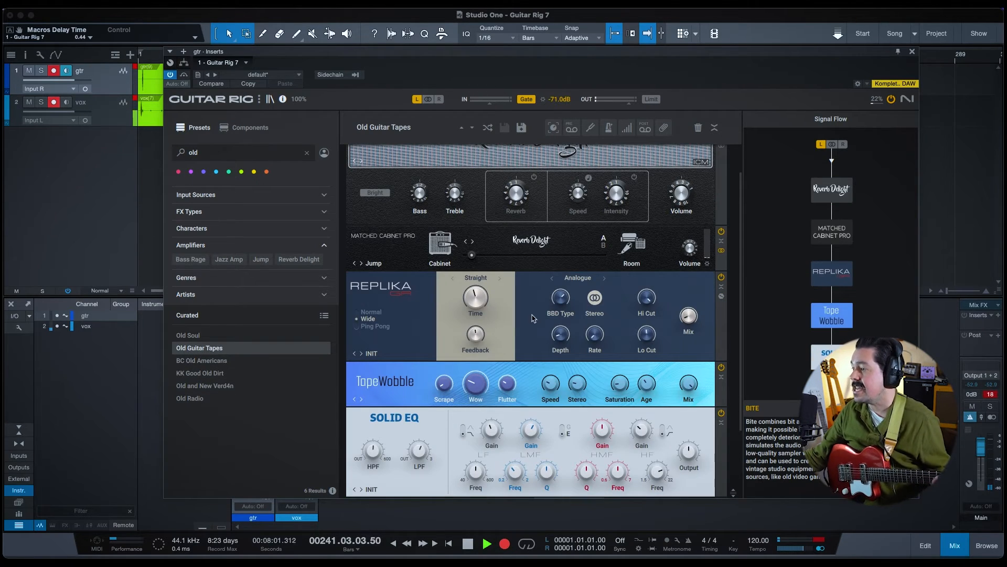
Step: Set the Tape Wobble's Wow to 55.0% and its Tape Age to 52.0%, and bring the Wow back down
scroll(564, 324, "up", 1)
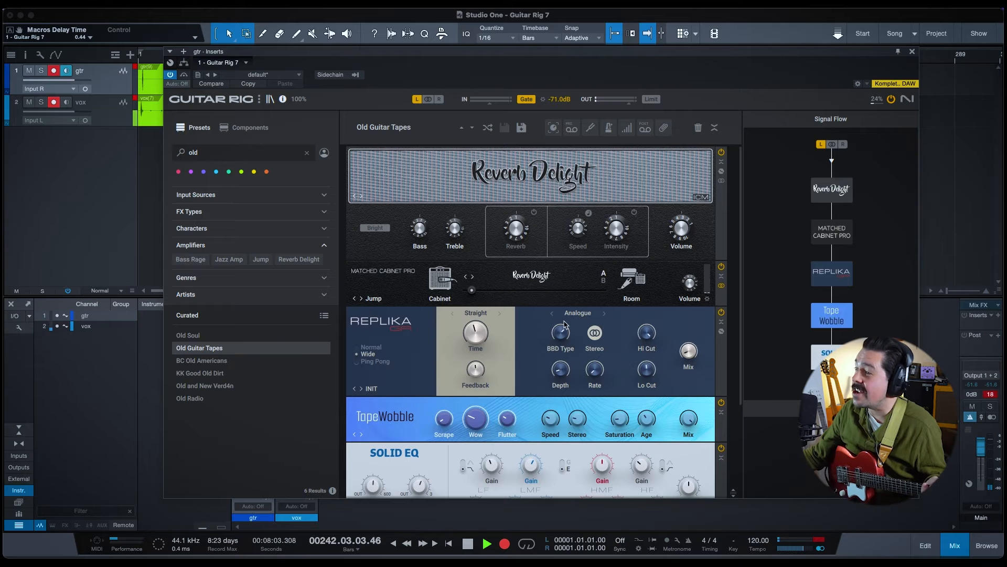
scroll(565, 324, "down", 4)
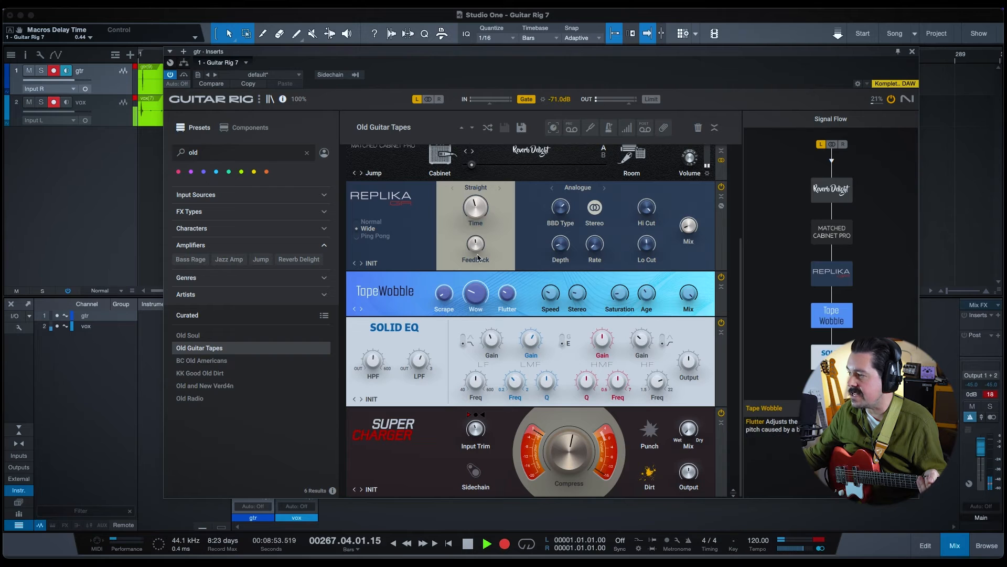
left_click_drag(476, 297, 475, 283)
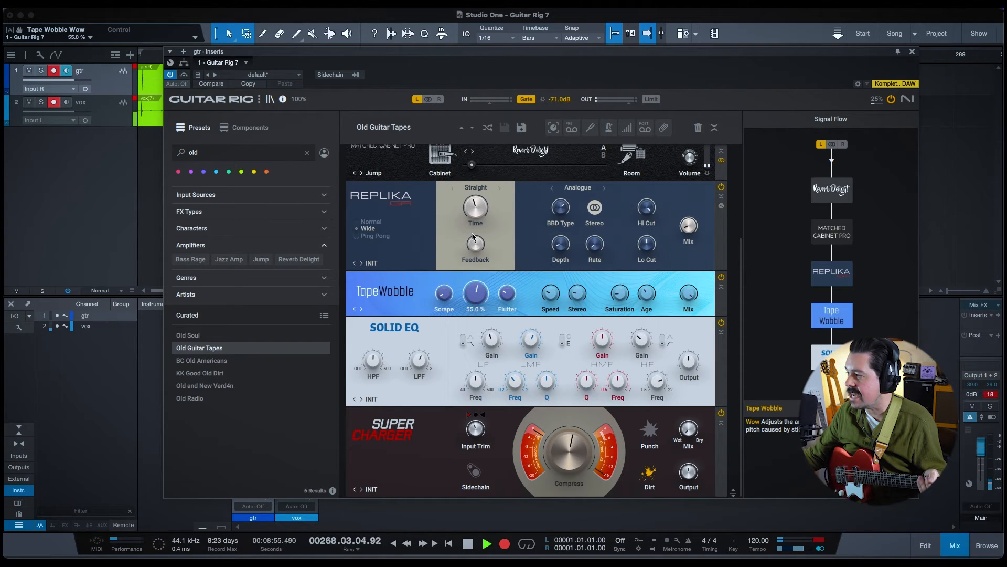
left_click(508, 296)
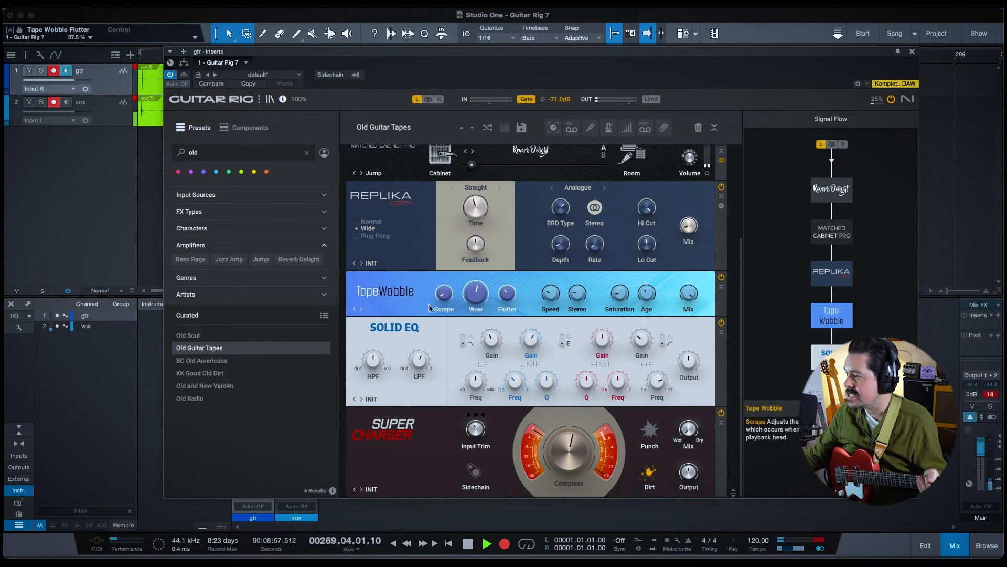
left_click_drag(651, 306, 651, 272)
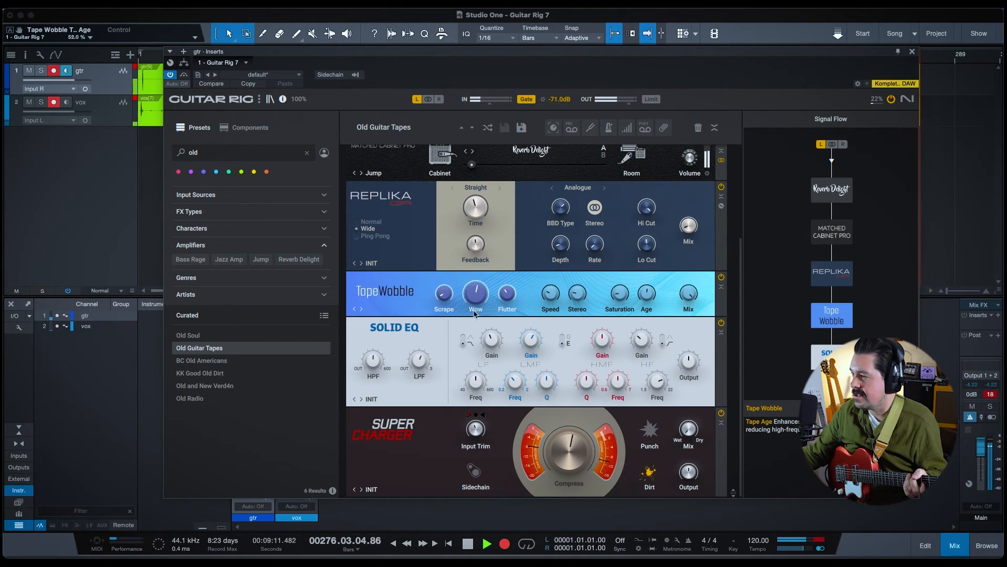
mouse_move(478, 295)
mouse_move(503, 305)
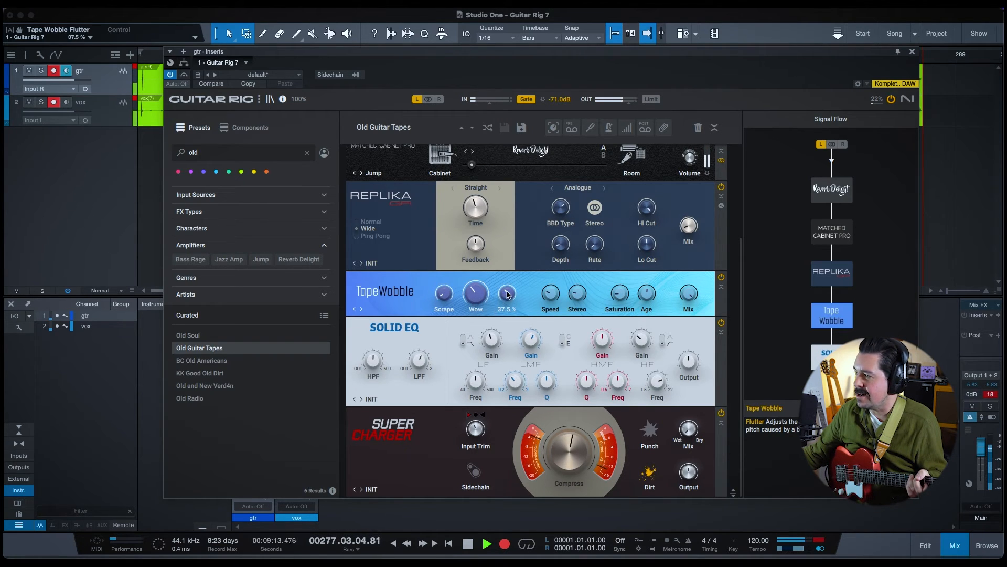